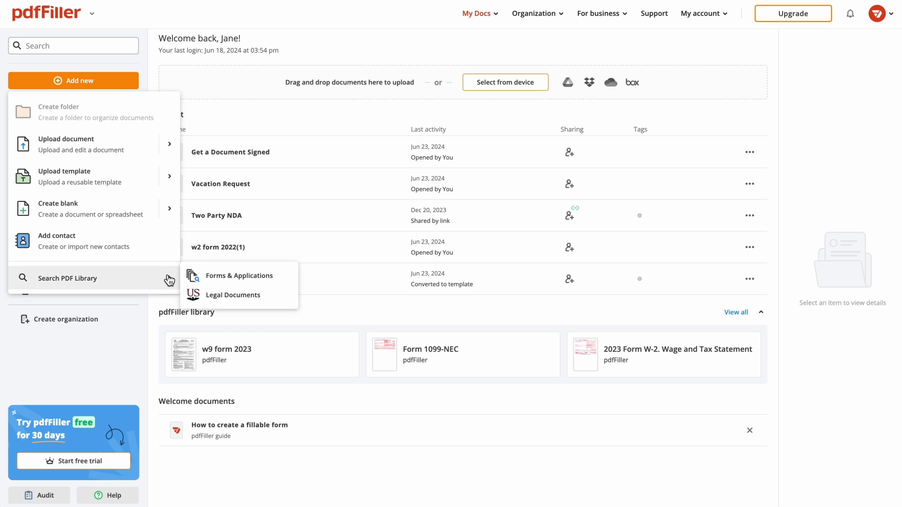
Step: Upload Sample Freelance contract.pdf from this computer and open it in the editor
mouse_move(92, 144)
click(213, 136)
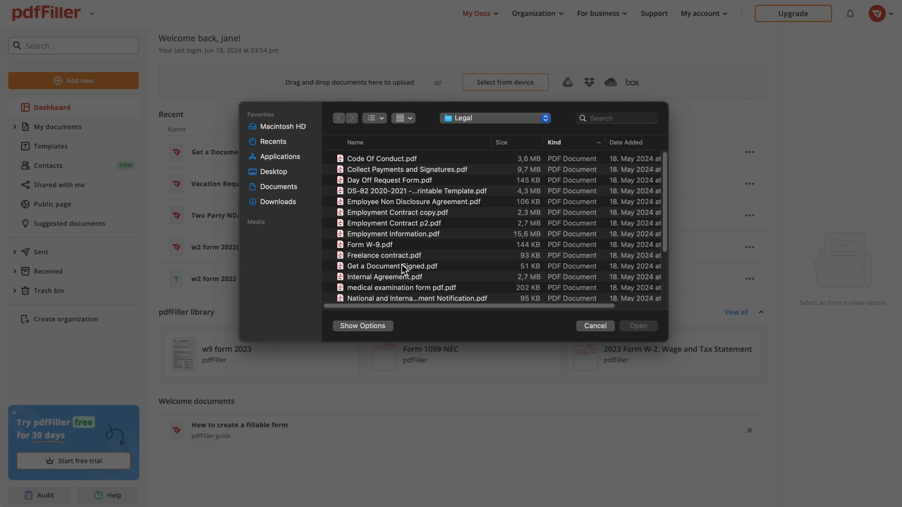
scroll(402, 264, down, 3)
scroll(402, 265, down, 2)
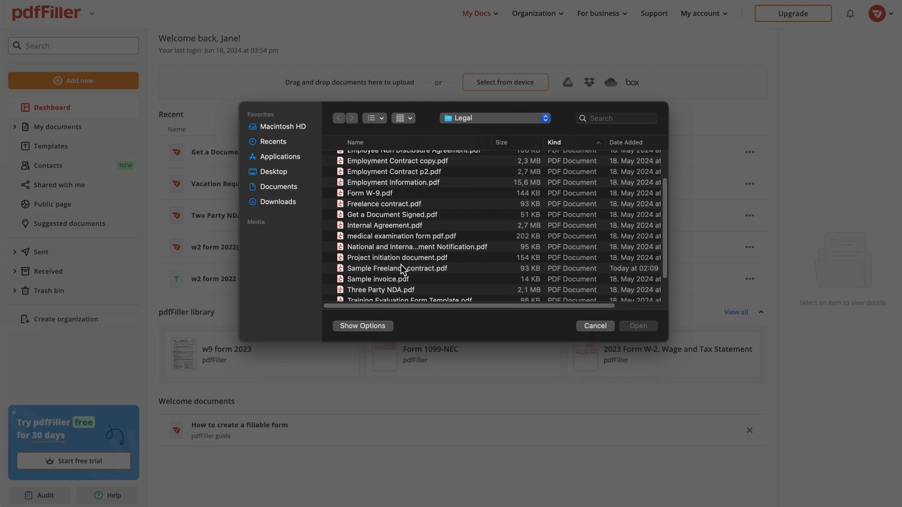
double_click(404, 269)
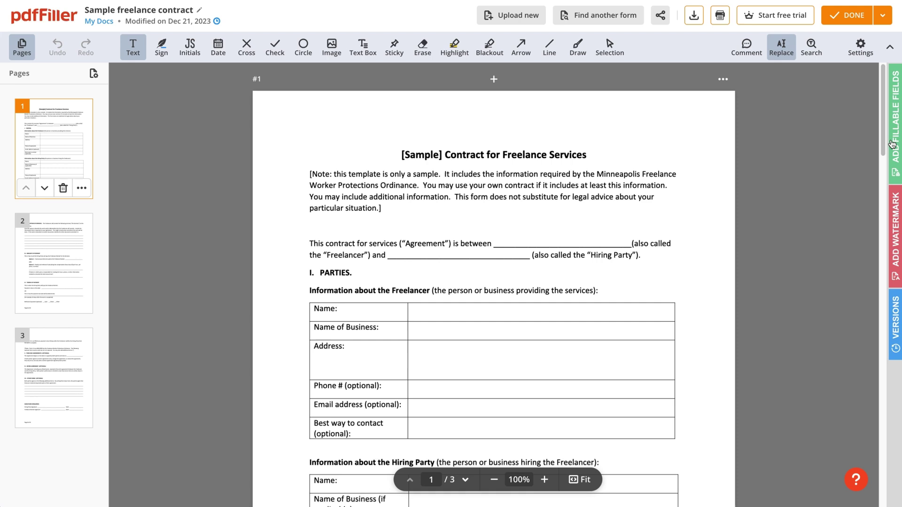
Step: Place text fields on the freelancer and hiring-party name blanks, widening the first one
click(894, 141)
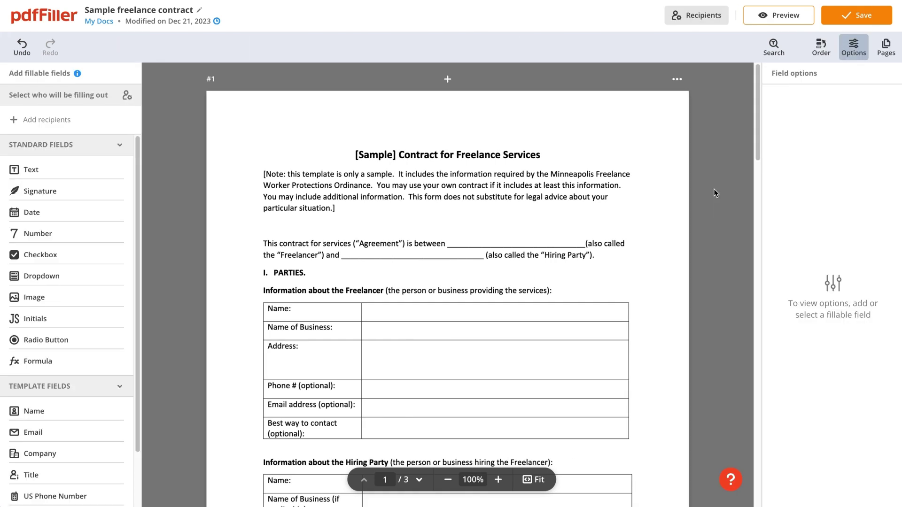
click(105, 172)
click(490, 241)
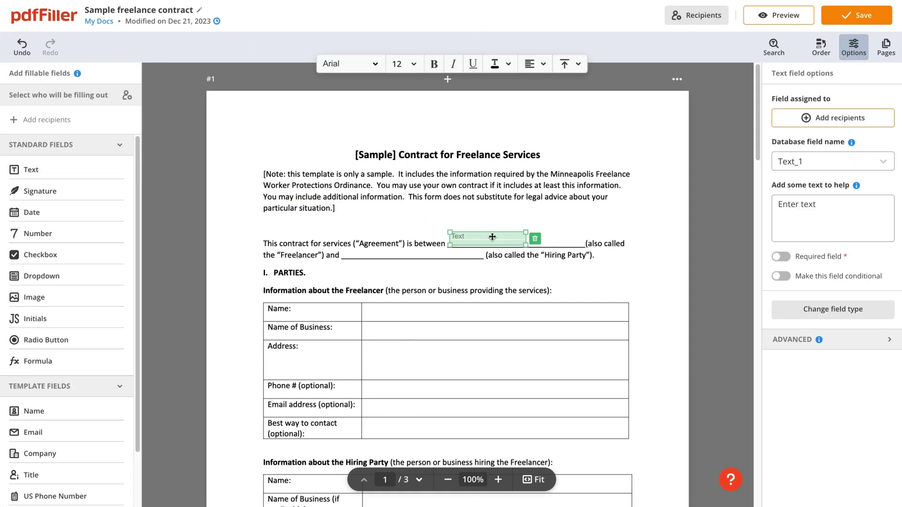
drag(525, 233, 566, 234)
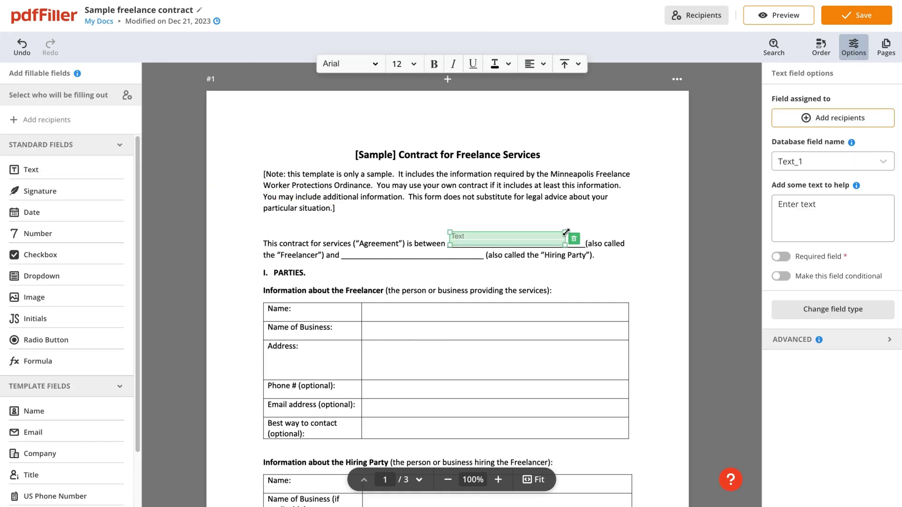
click(71, 169)
click(404, 256)
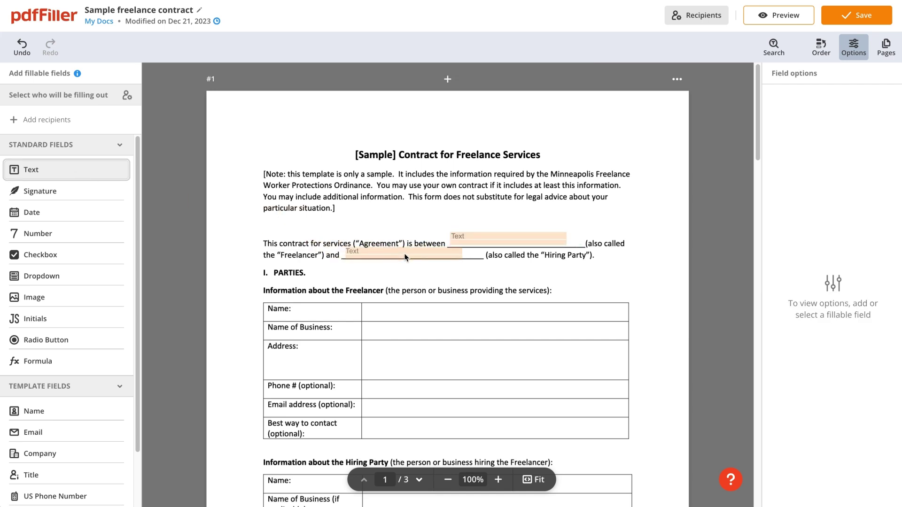
click(403, 256)
click(691, 274)
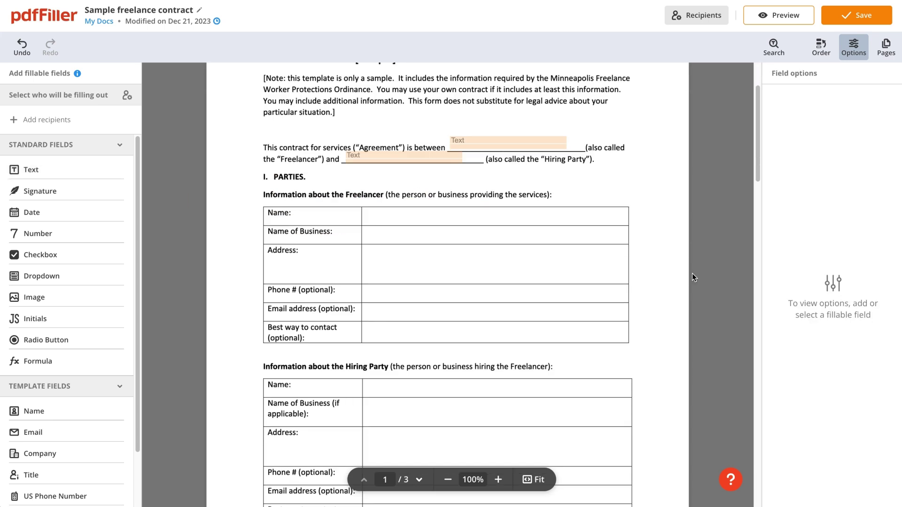
scroll(691, 273, down, 10)
scroll(693, 273, down, 5)
scroll(692, 273, down, 3)
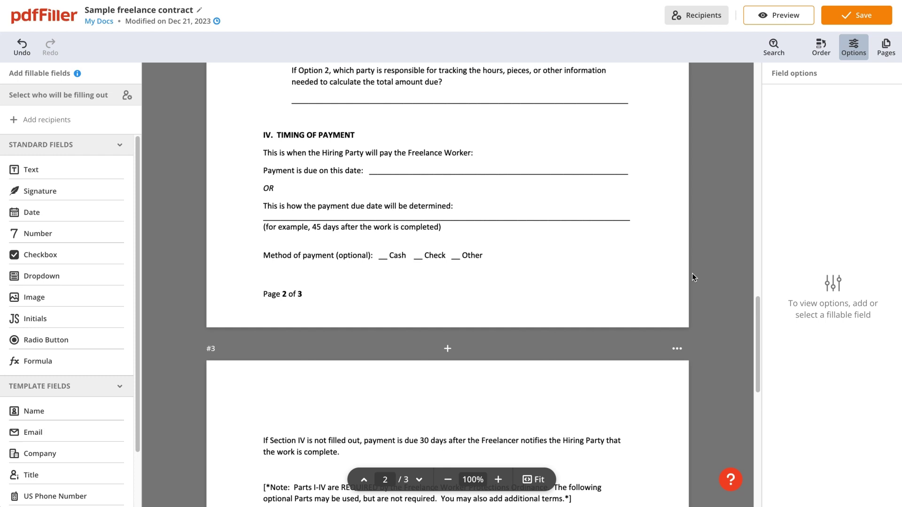
scroll(692, 273, down, 6)
scroll(692, 273, down, 4)
scroll(692, 273, down, 1)
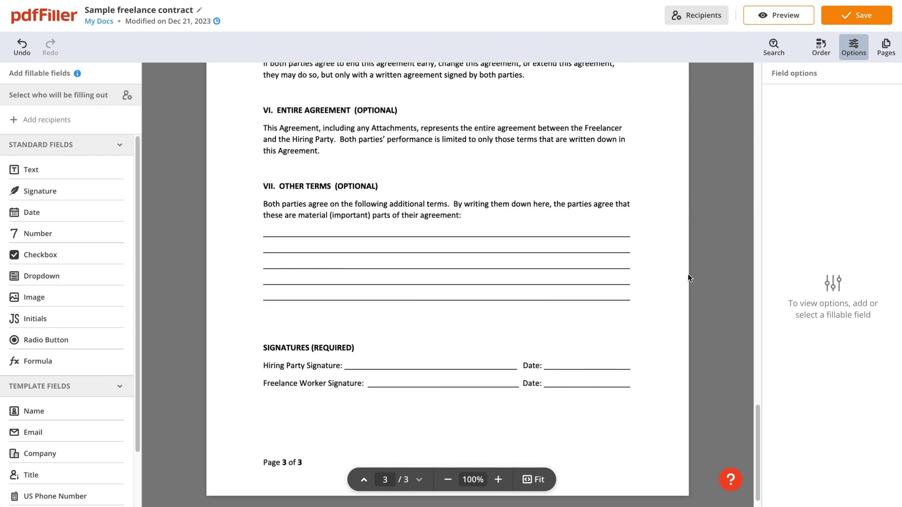
Step: Place signature fields on the Hiring Party and Freelance Worker signature lines
click(63, 191)
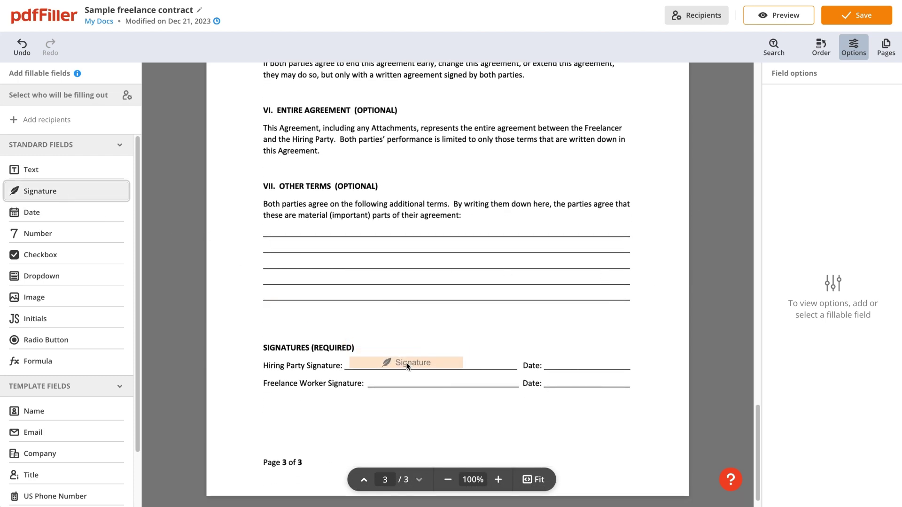
click(408, 366)
click(63, 191)
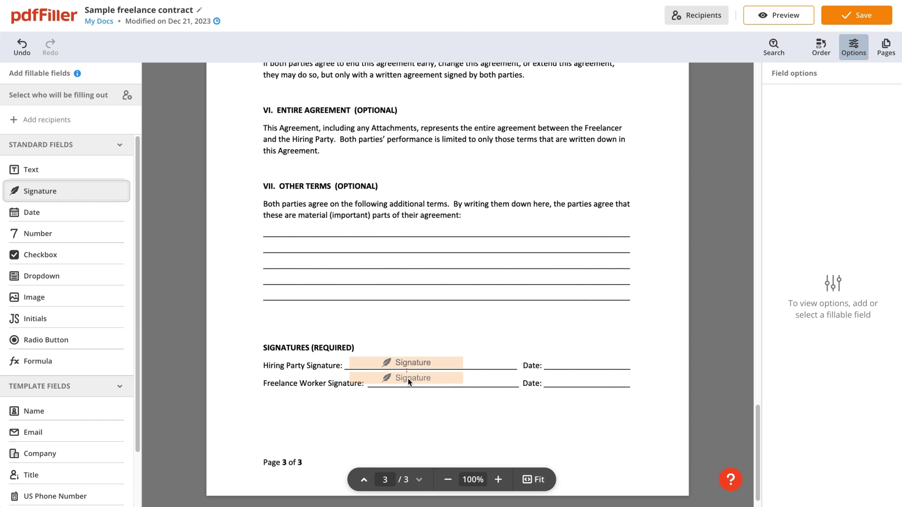
click(428, 379)
Step: Add date fields beside both signatures and save the fillable fields
click(63, 212)
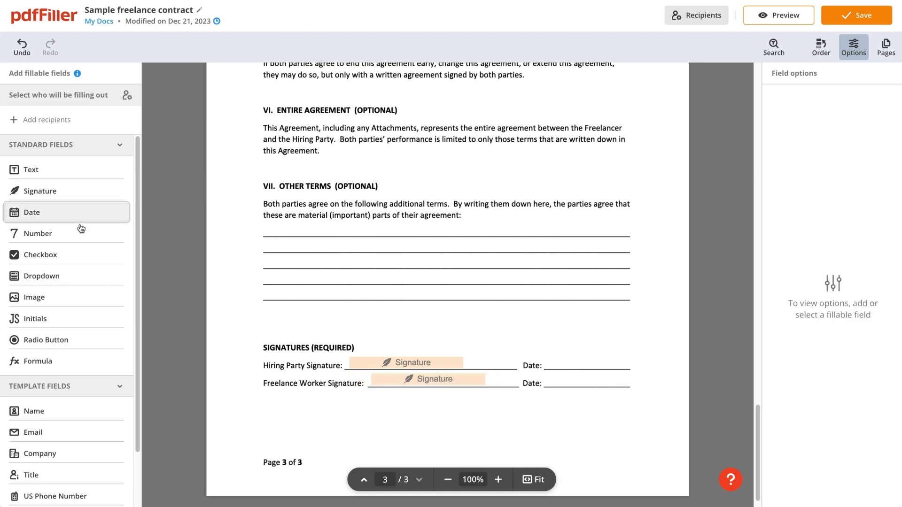
click(587, 362)
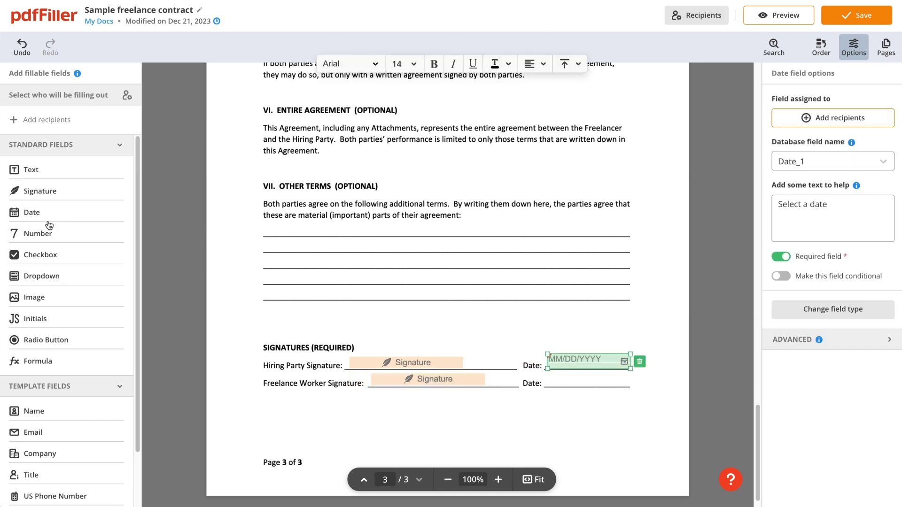
click(49, 217)
click(587, 382)
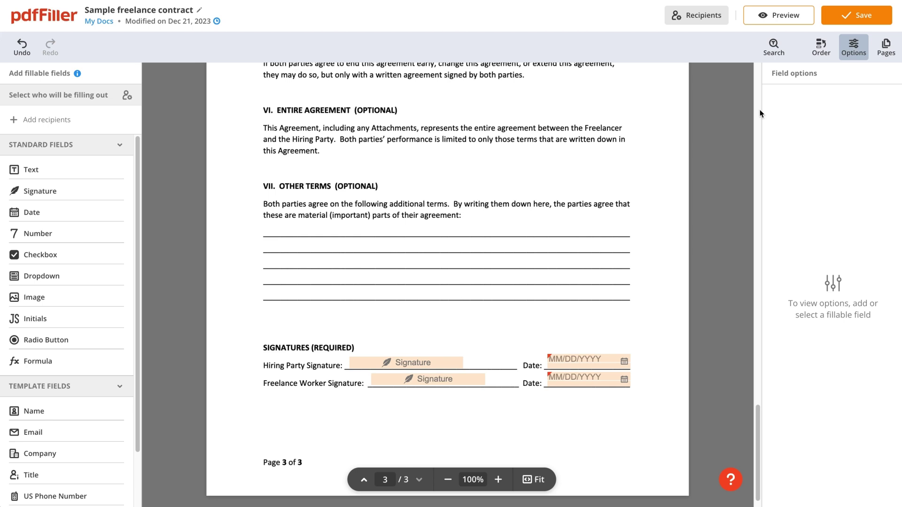
click(856, 15)
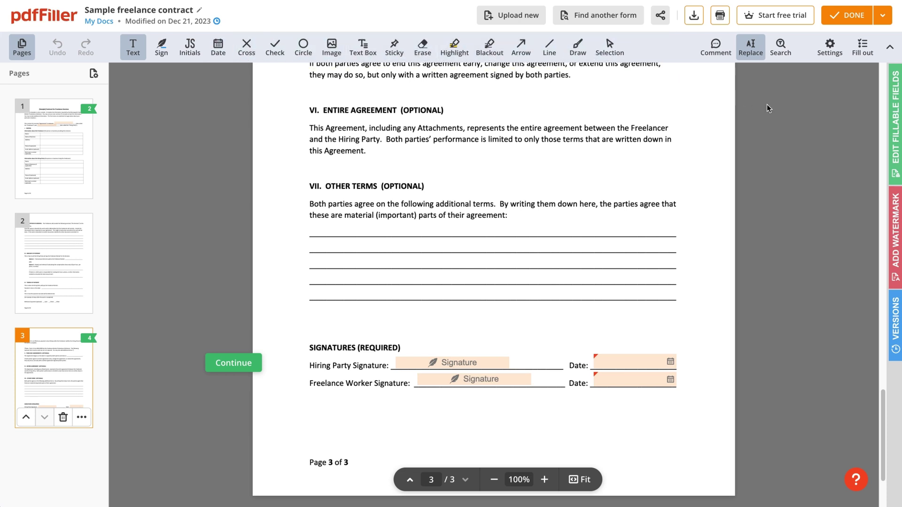
Step: Finish editing the contract and return to the pdfFiller dashboard
click(843, 15)
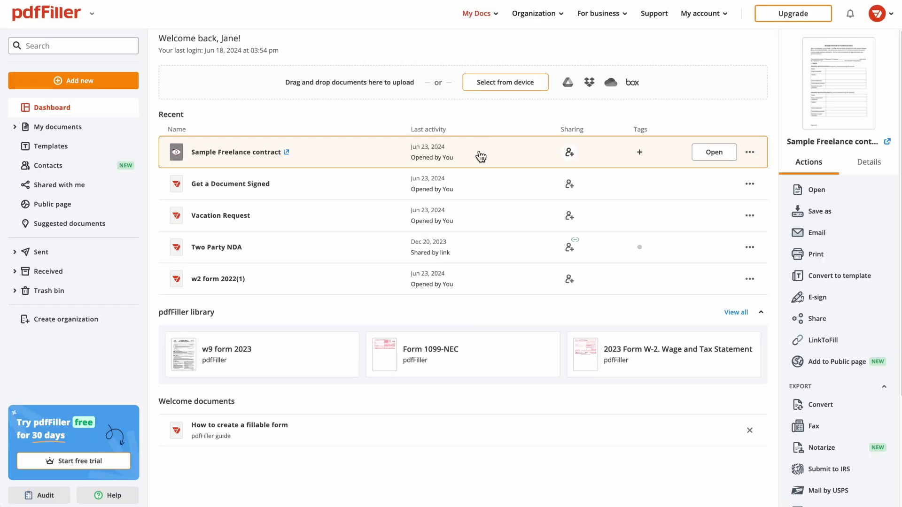
Step: Choose Save as from the Sample Freelance contract's row menu and open Advanced options
click(749, 152)
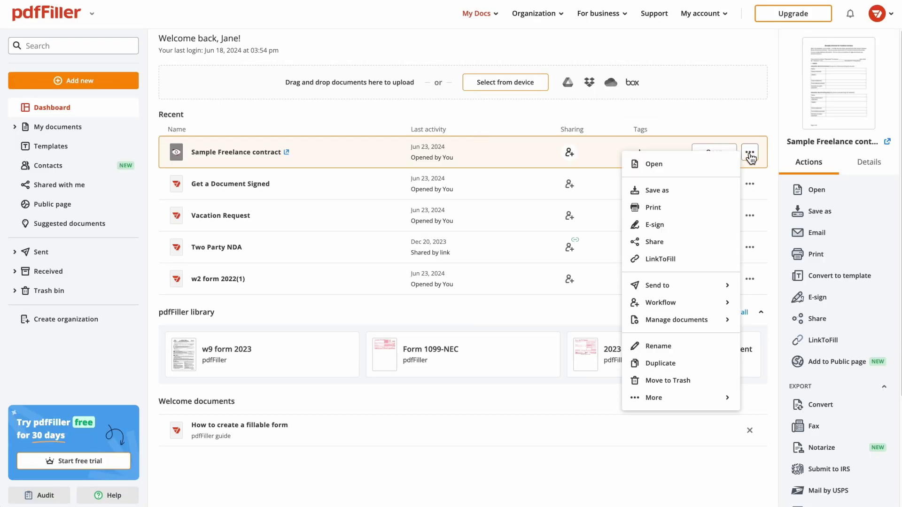
click(719, 190)
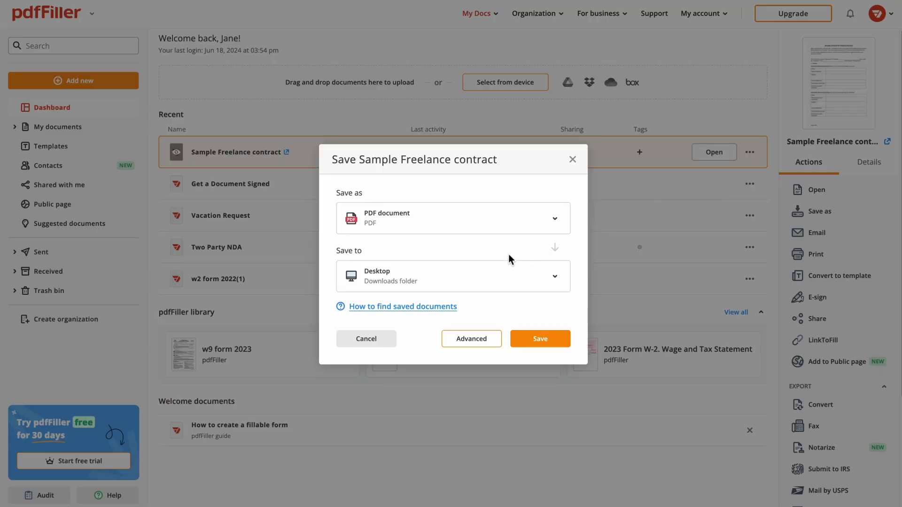
click(472, 339)
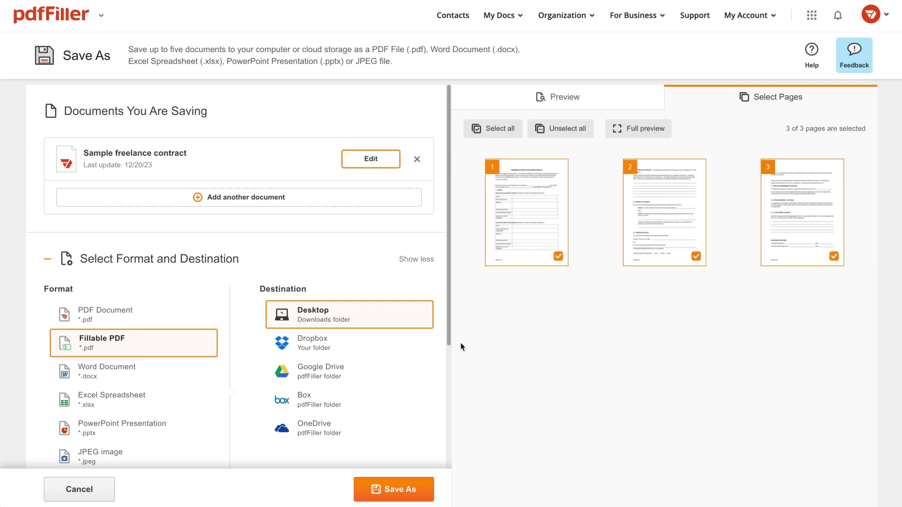
scroll(422, 345, down, 3)
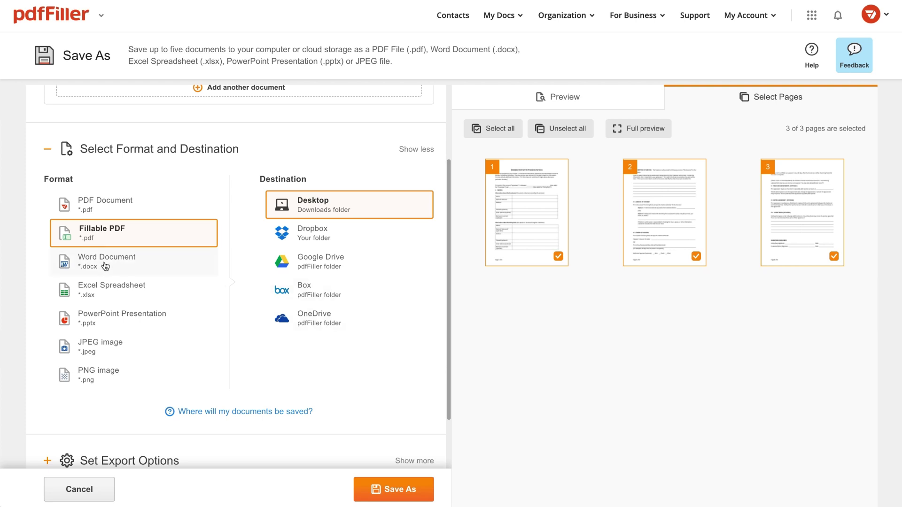
Step: Choose Word Document as the export format and add pdfFiller to the file name
click(105, 265)
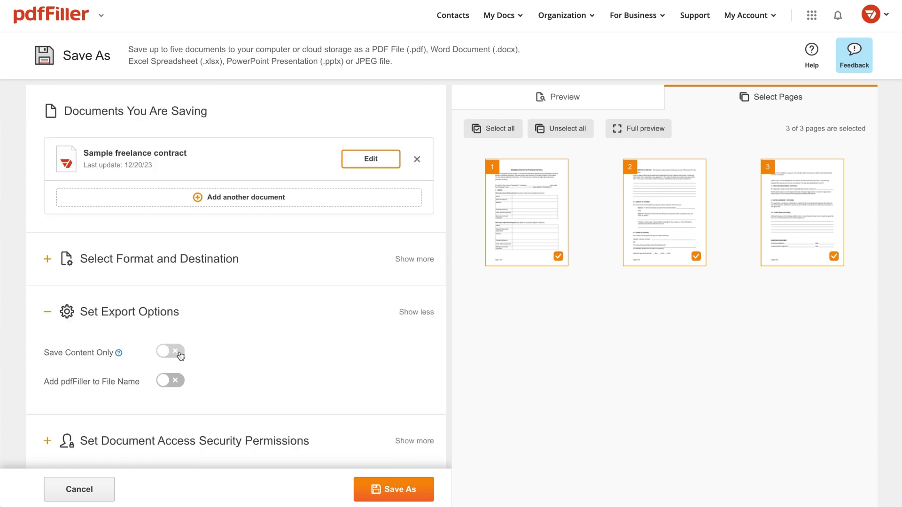
click(170, 381)
Step: Enter a document access password and exclude page 3 from the export
click(48, 441)
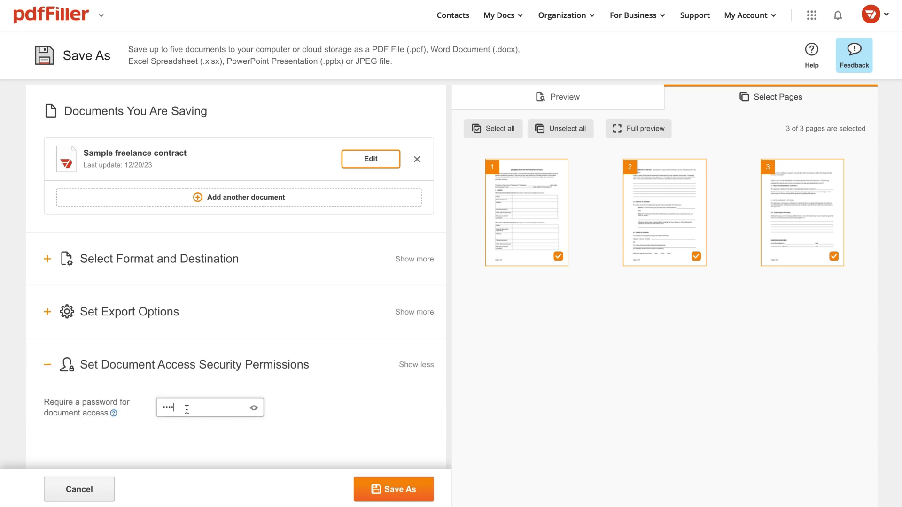
click(308, 407)
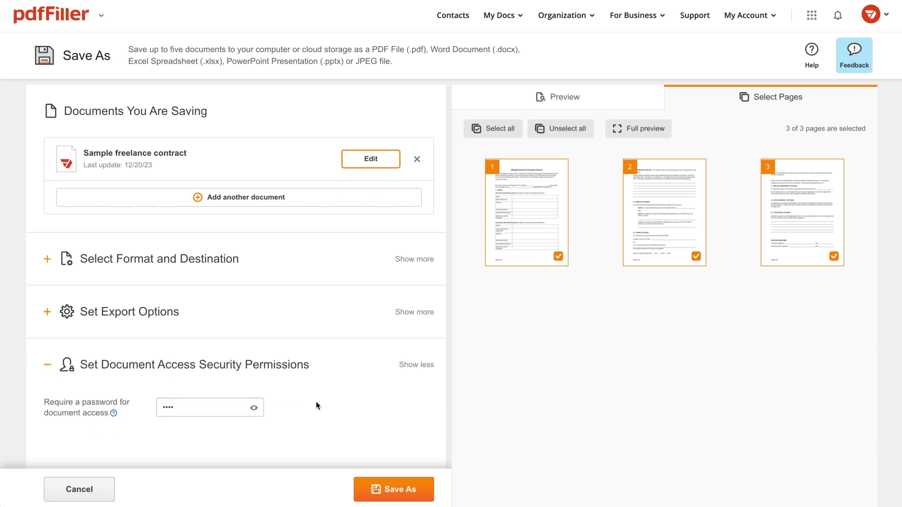
click(665, 237)
drag(778, 235, 682, 231)
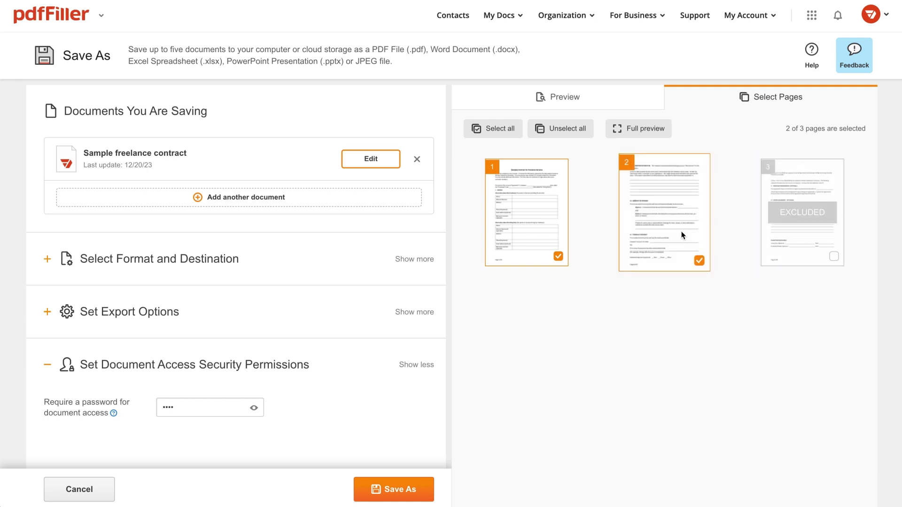